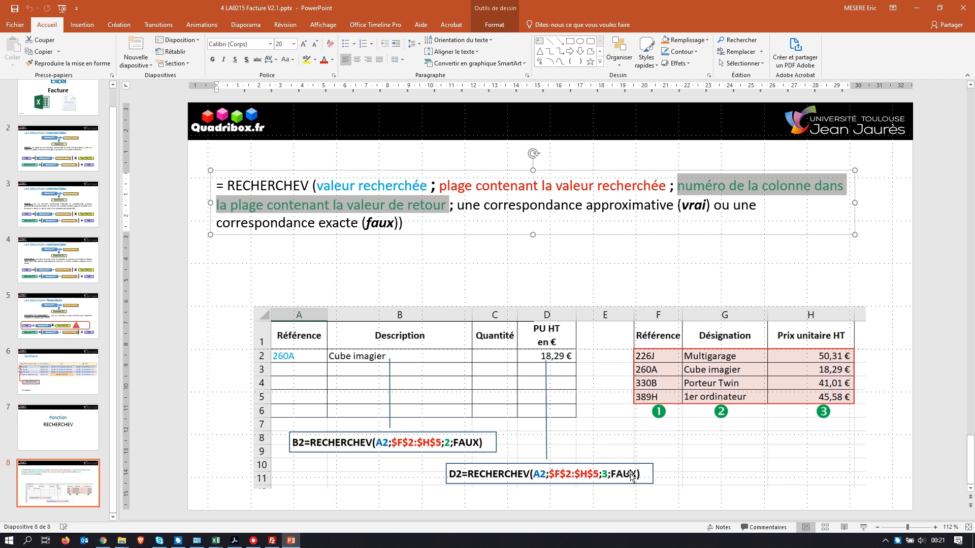
# Switch to the Compléments workbook in Excel and select the first Description cell, C14, on the Facture Véritas sheet
pyautogui.hotkey('alt', 'Tab')
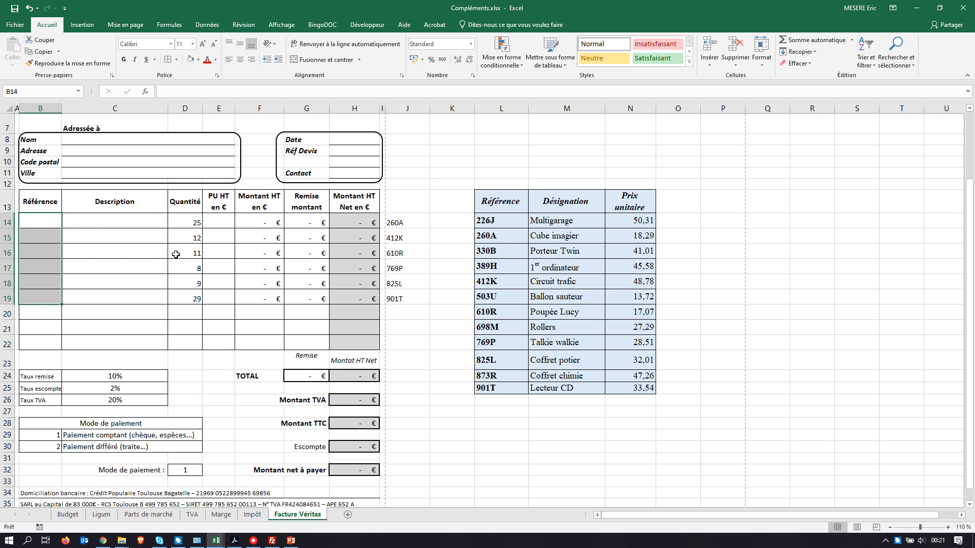
pyautogui.click(51, 223)
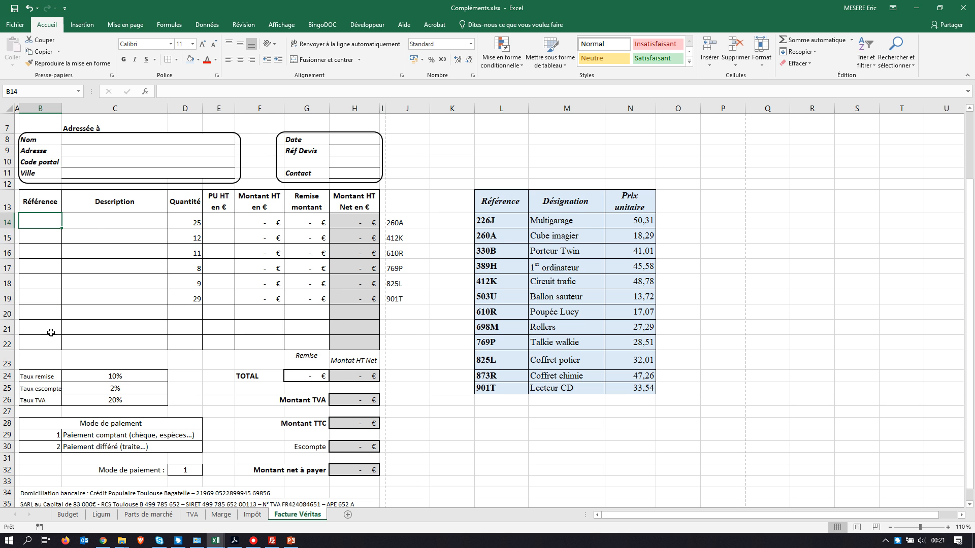
pyautogui.click(110, 221)
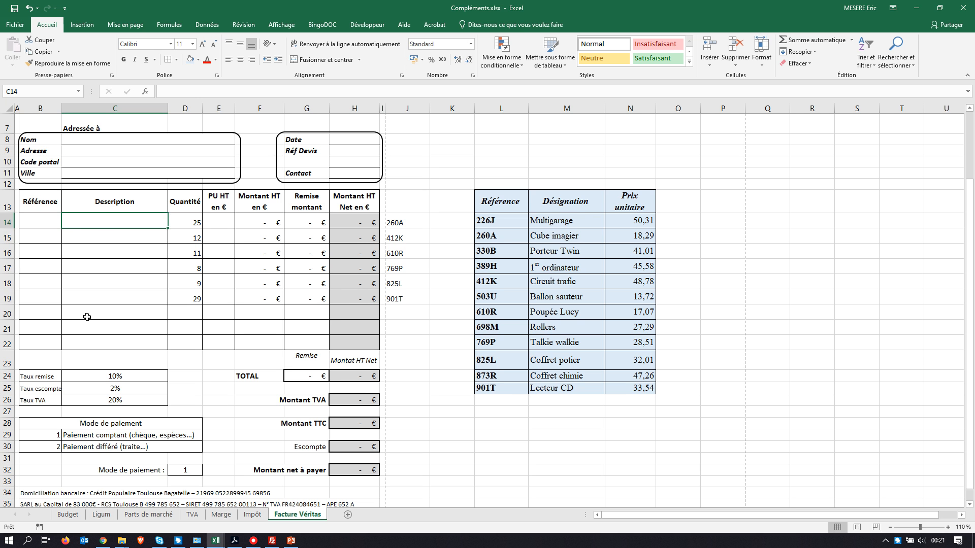
pyautogui.write('=')
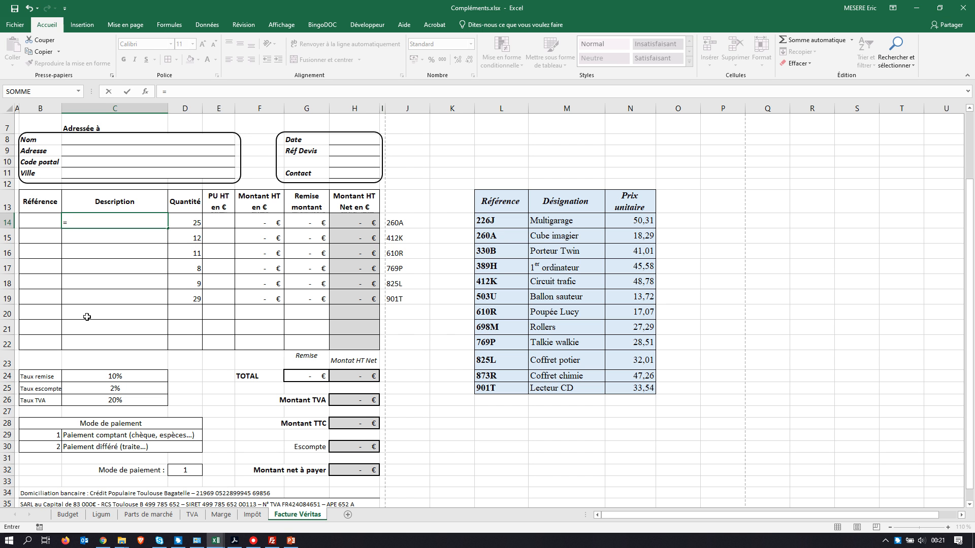
pyautogui.write('rec')
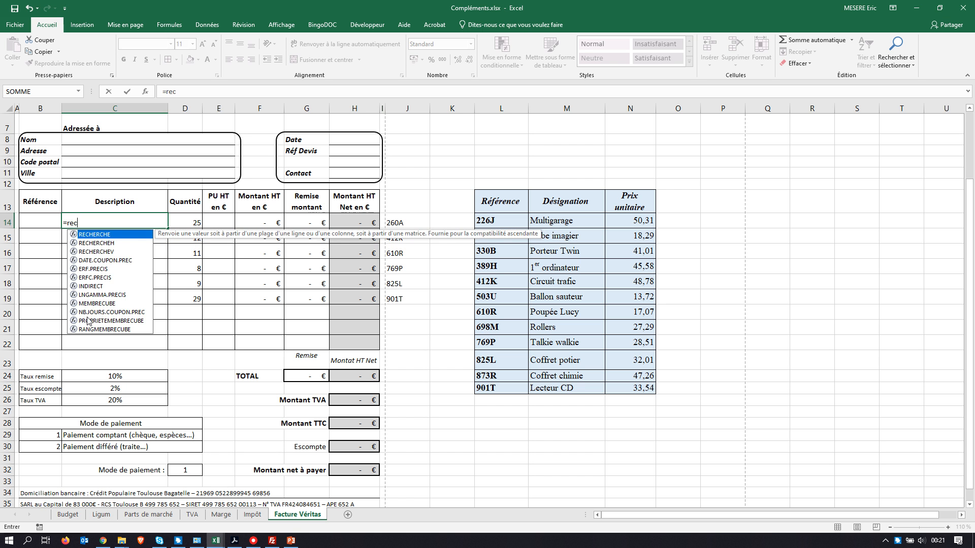
pyautogui.press('Escape')
pyautogui.press('Escape')
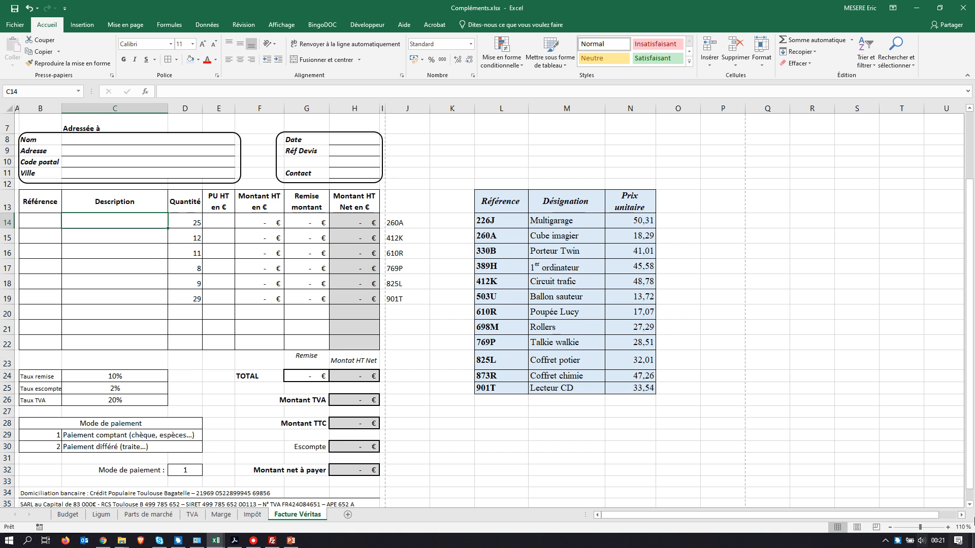
# Start a RECHERCHEV formula in C14 with B14 as the lookup value and L14:N25 as the table range
pyautogui.click(947, 527)
pyautogui.click(947, 527)
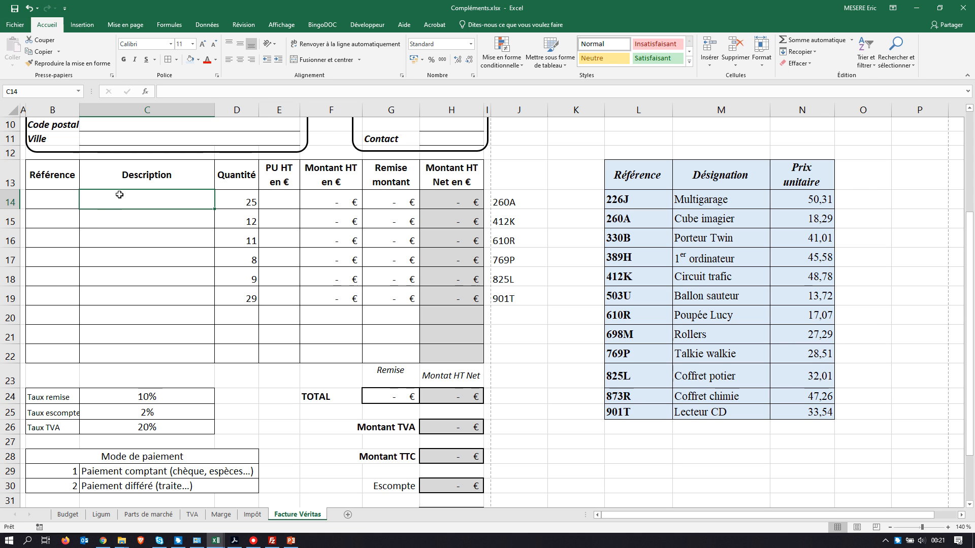
pyautogui.write('=recher')
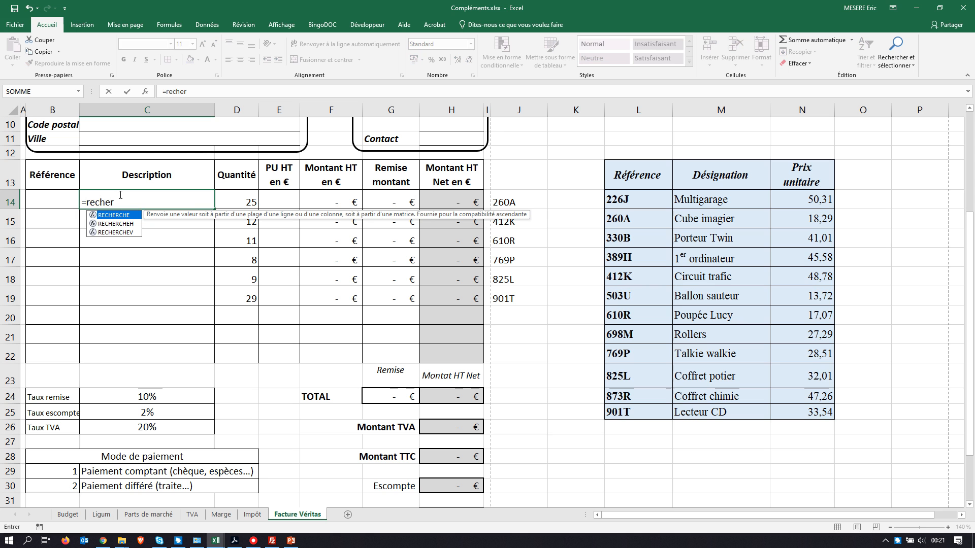
pyautogui.doubleClick(128, 233)
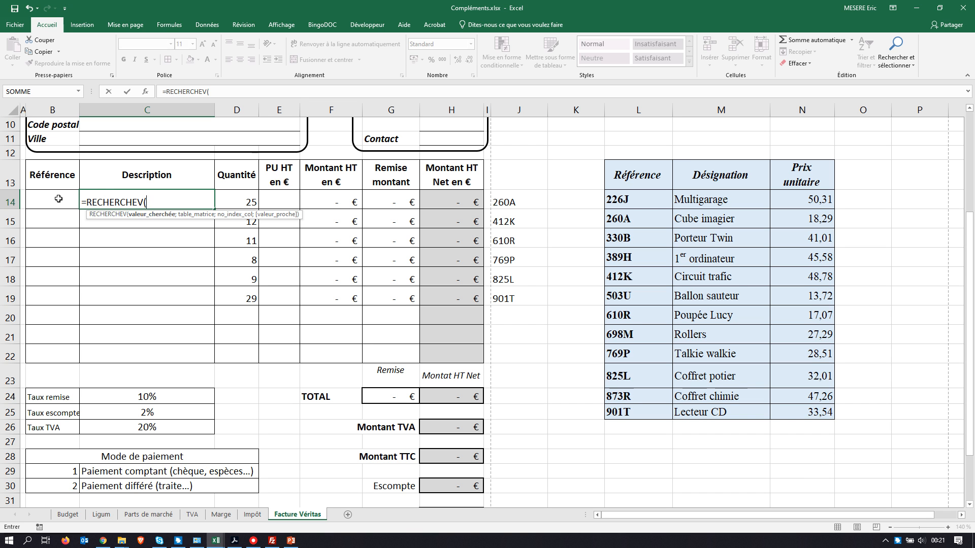
pyautogui.click(59, 199)
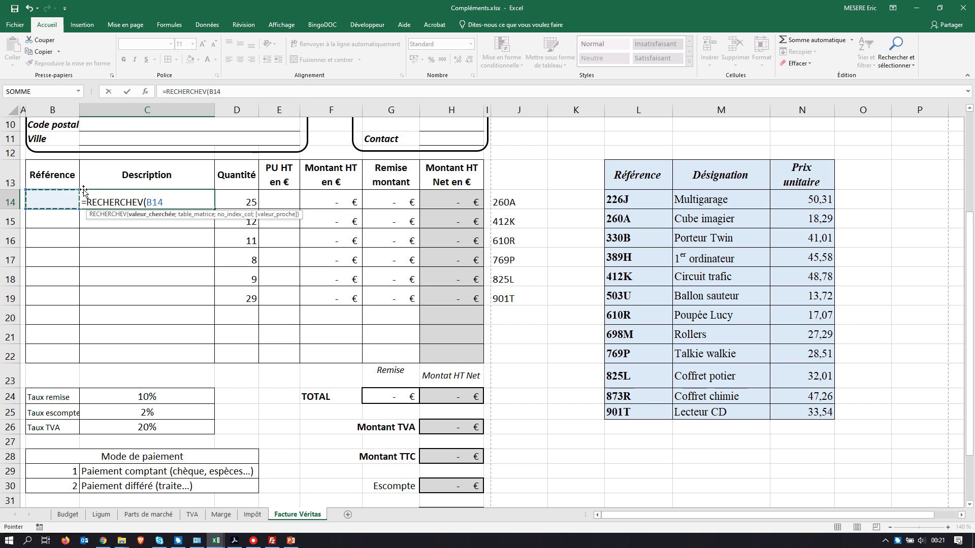
pyautogui.write(';')
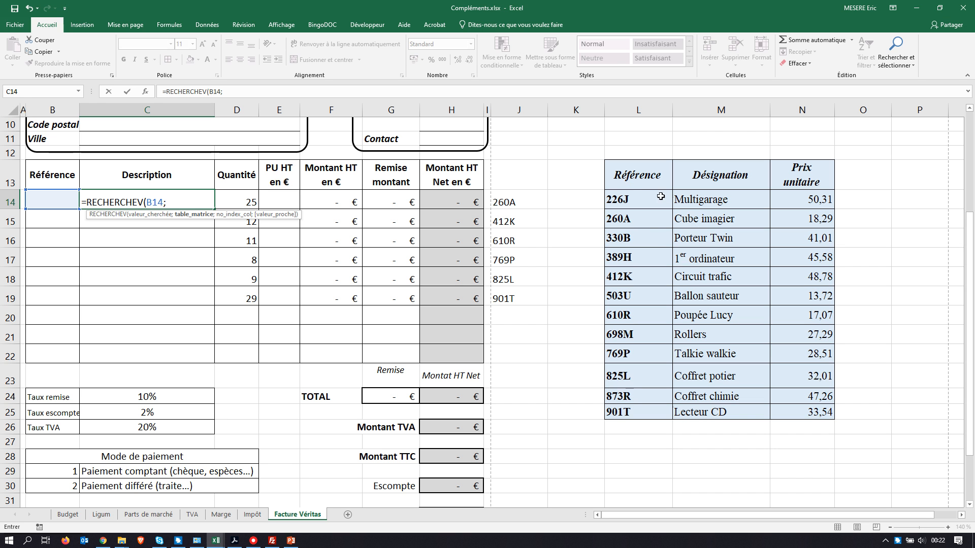
pyautogui.click(639, 198)
pyautogui.moveTo(640, 198); pyautogui.dragTo(789, 415)
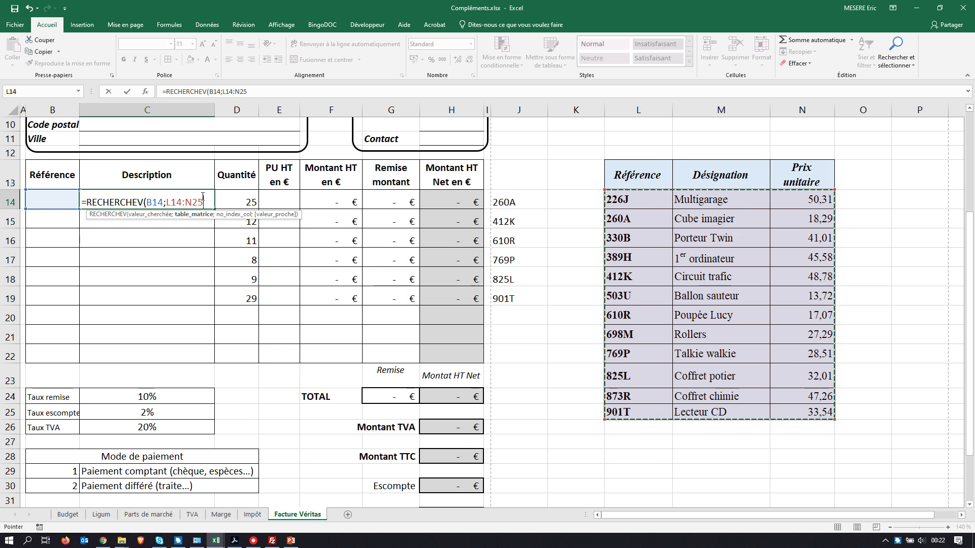
# Make the table range in the C14 formula absolute as $L$14:$N$25
pyautogui.click(168, 201)
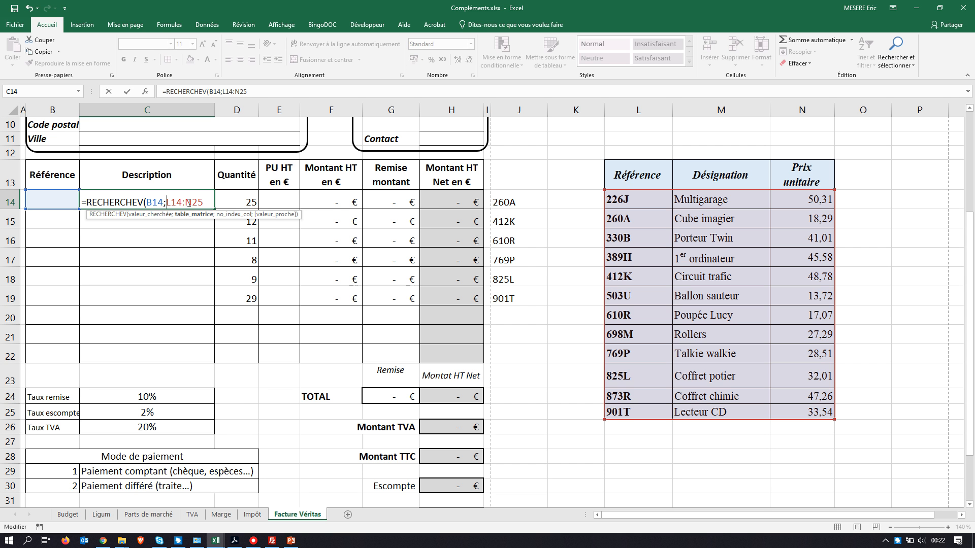
pyautogui.press('F4')
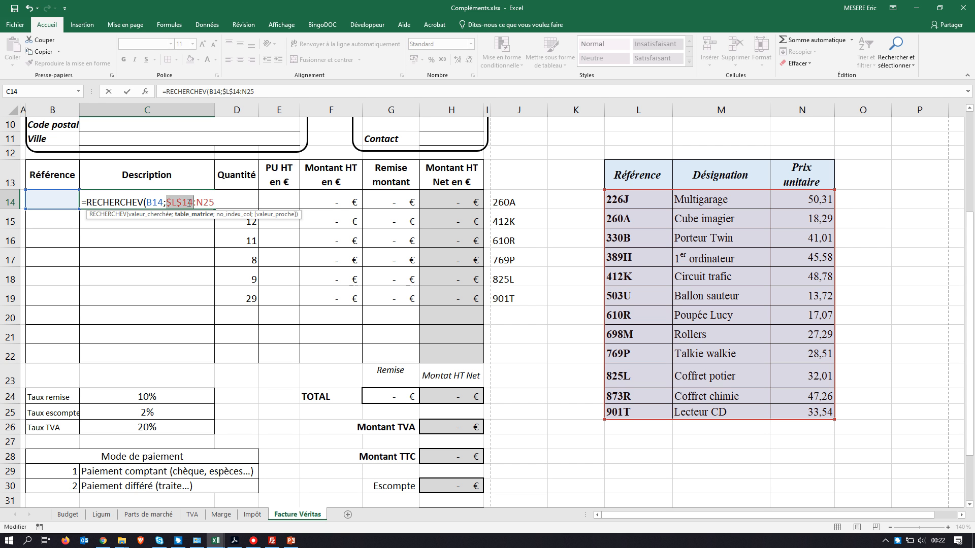
pyautogui.click(198, 202)
pyautogui.press('F4')
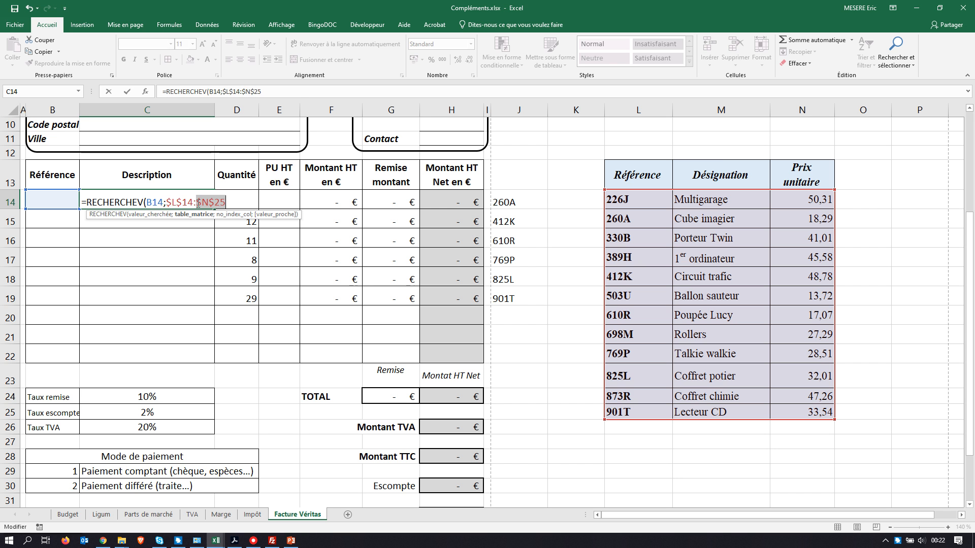
# Complete the C14 formula with column index 2 and FAUX for an exact match
pyautogui.click(227, 203)
pyautogui.write(';2')
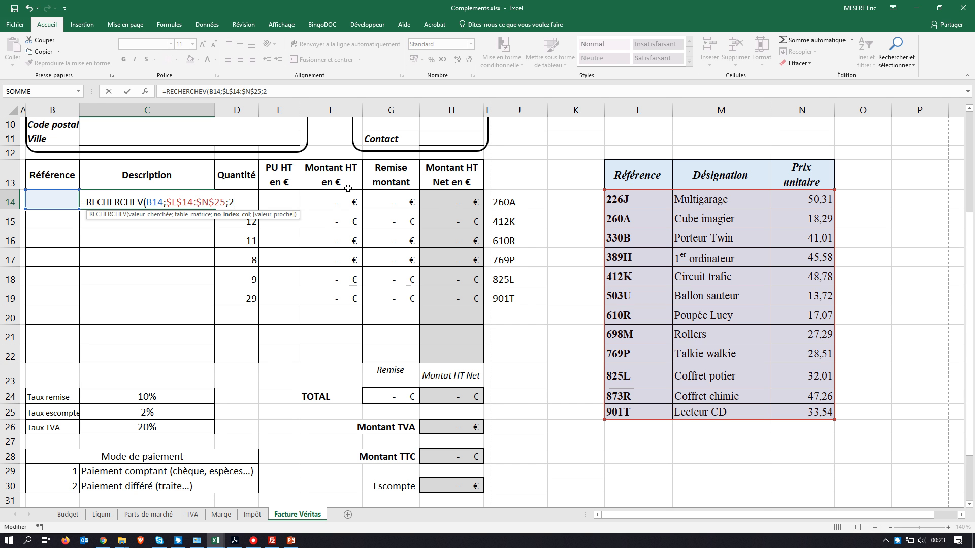
pyautogui.write(';')
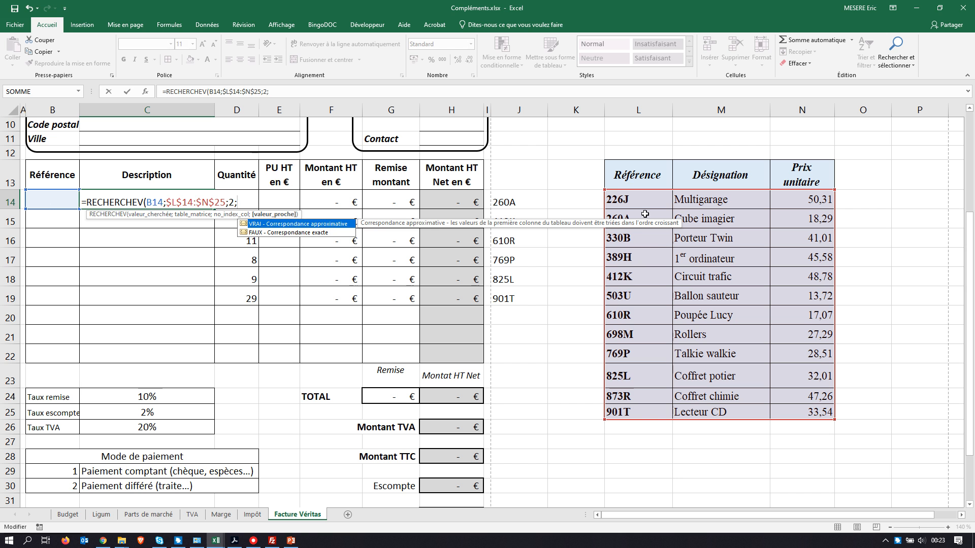
pyautogui.click(294, 235)
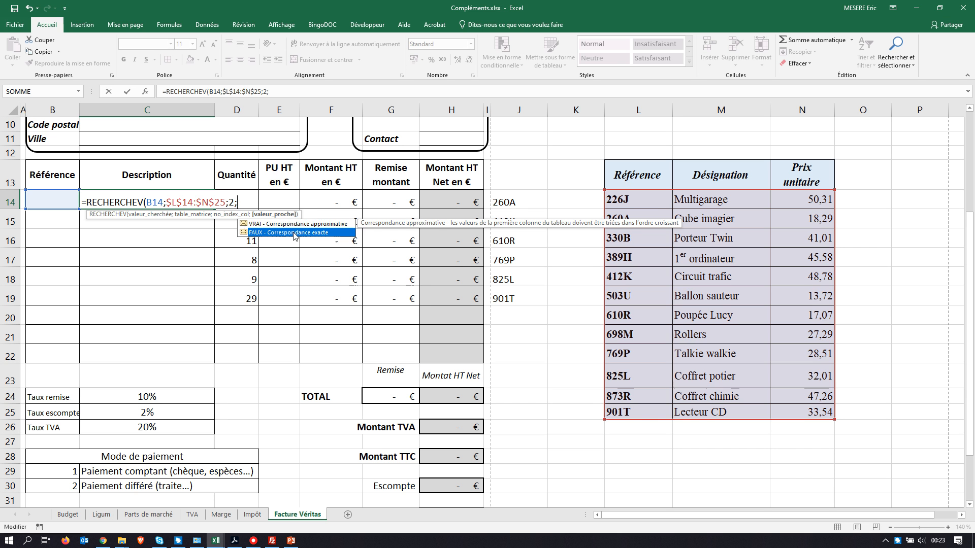
pyautogui.doubleClick(293, 234)
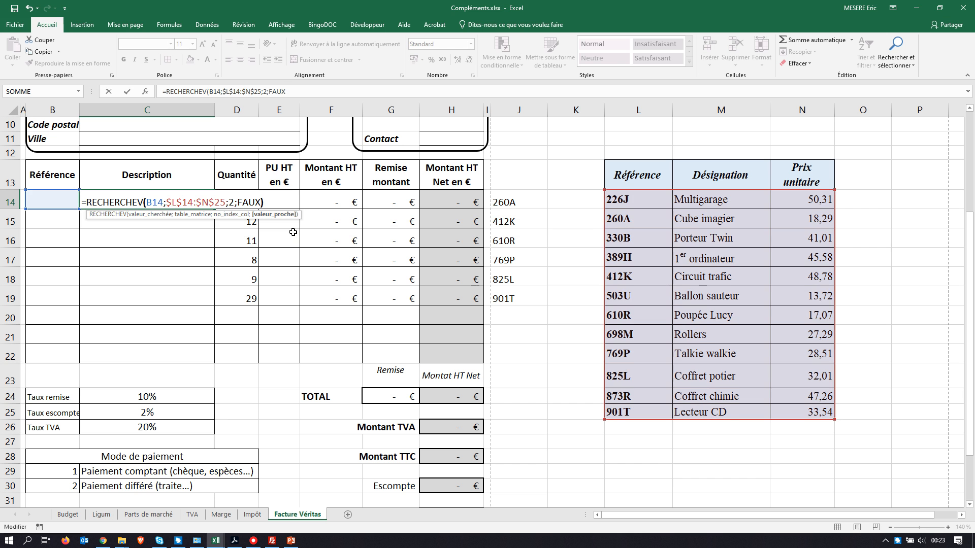
pyautogui.write(')')
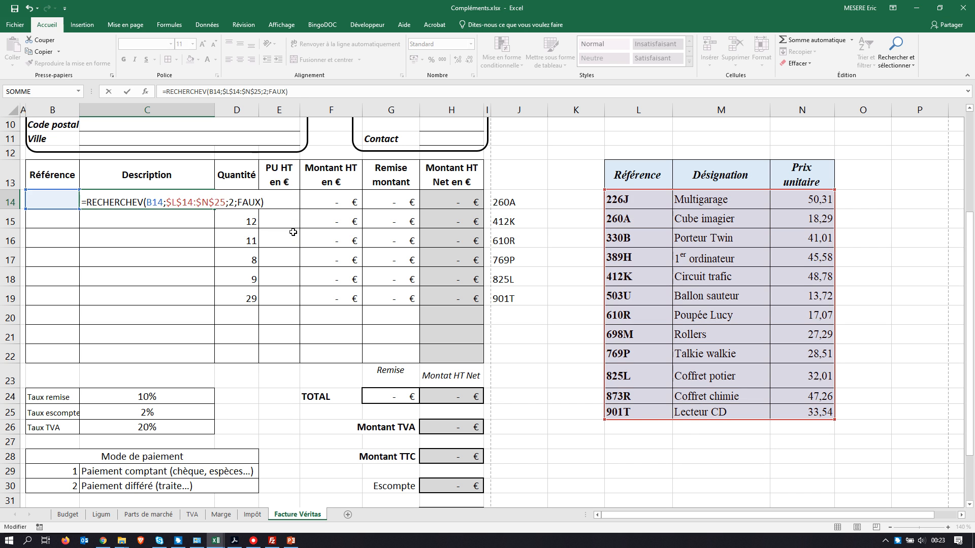
pyautogui.press('Return')
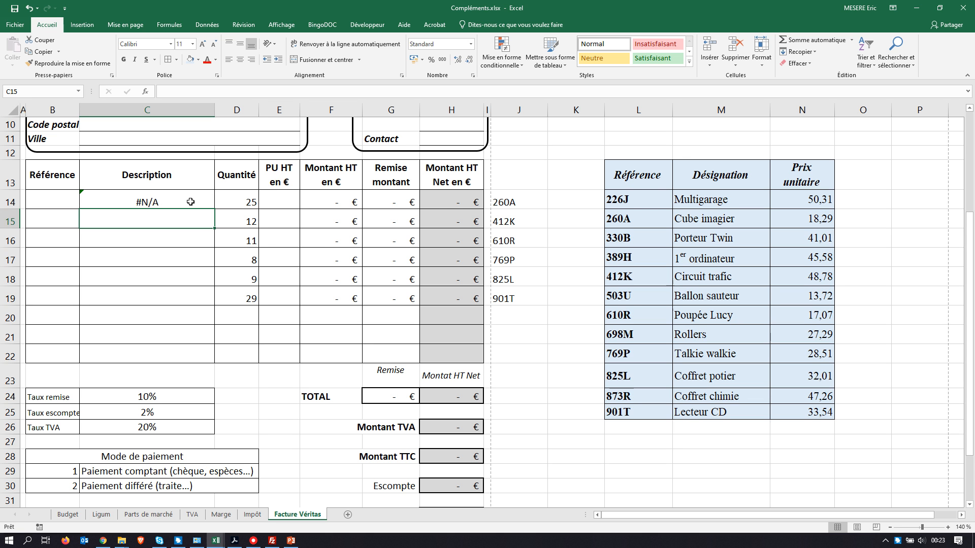
# Copy the RECHERCHEV formula from C14 to the first PU HT cell, E14
pyautogui.click(163, 200)
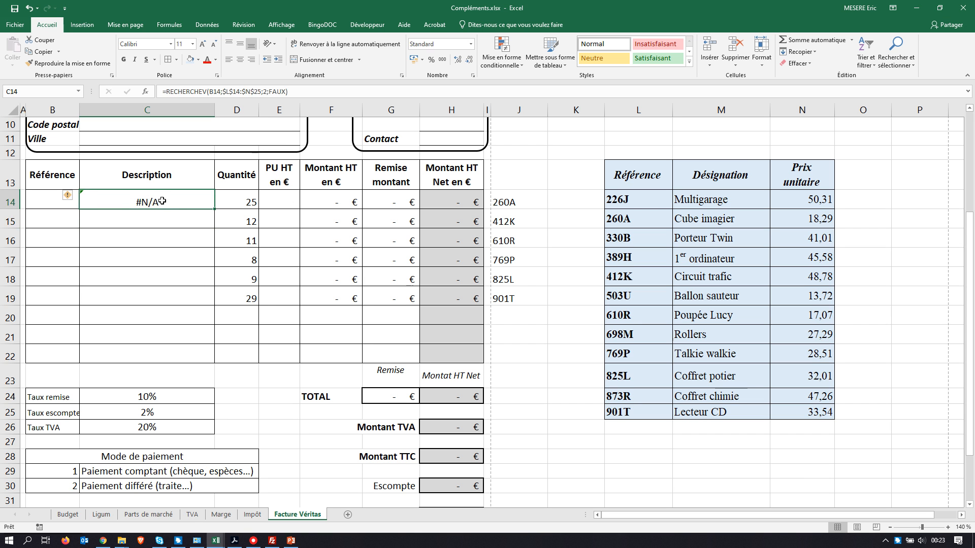
pyautogui.hotkey('ctrl', 'c')
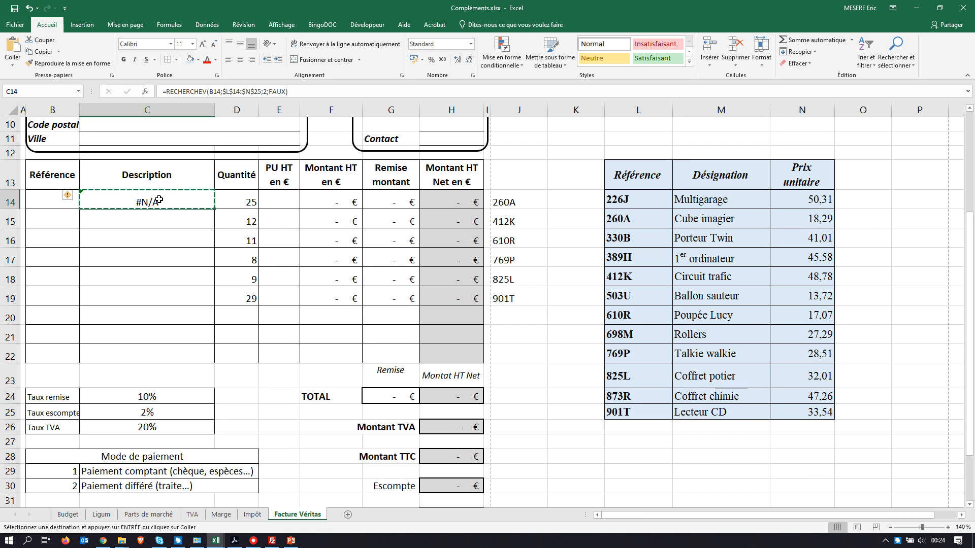
pyautogui.click(272, 201)
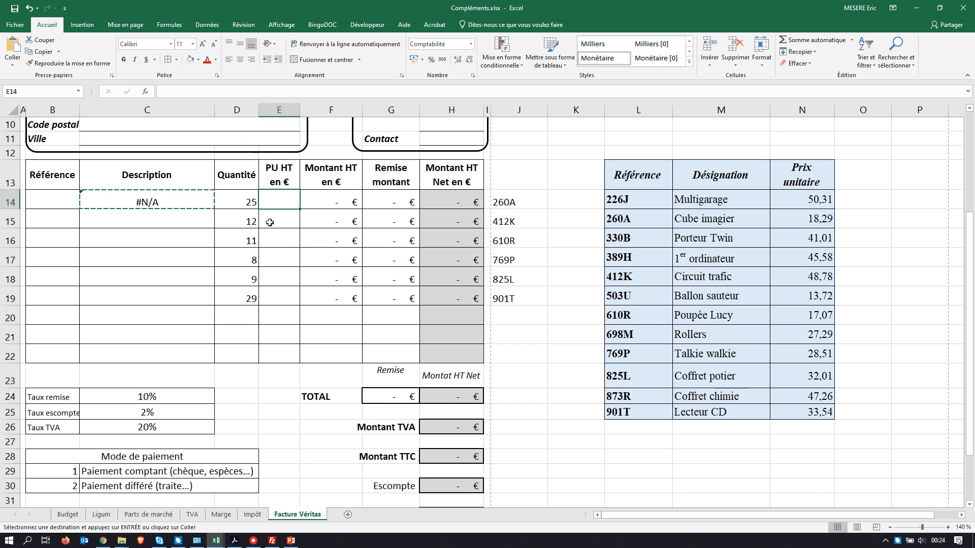
pyautogui.hotkey('ctrl', 'v')
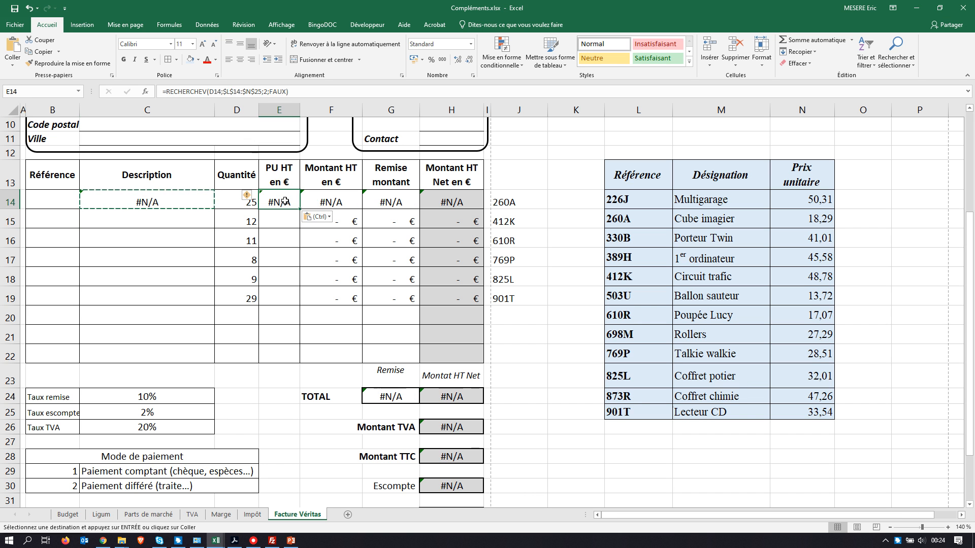
# Change the E14 formula to use B14 as the lookup value and 3 as the column index
pyautogui.doubleClick(285, 202)
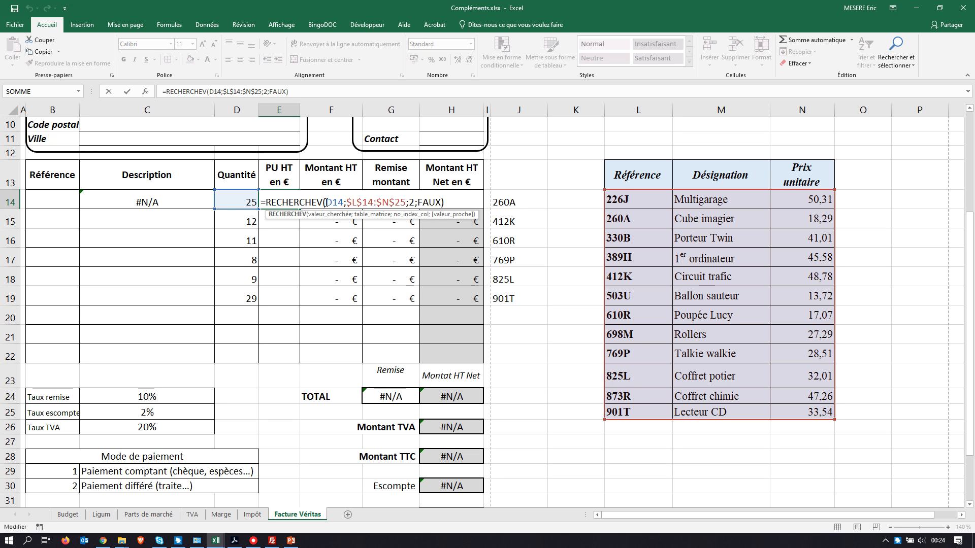
pyautogui.moveTo(326, 203); pyautogui.dragTo(344, 202)
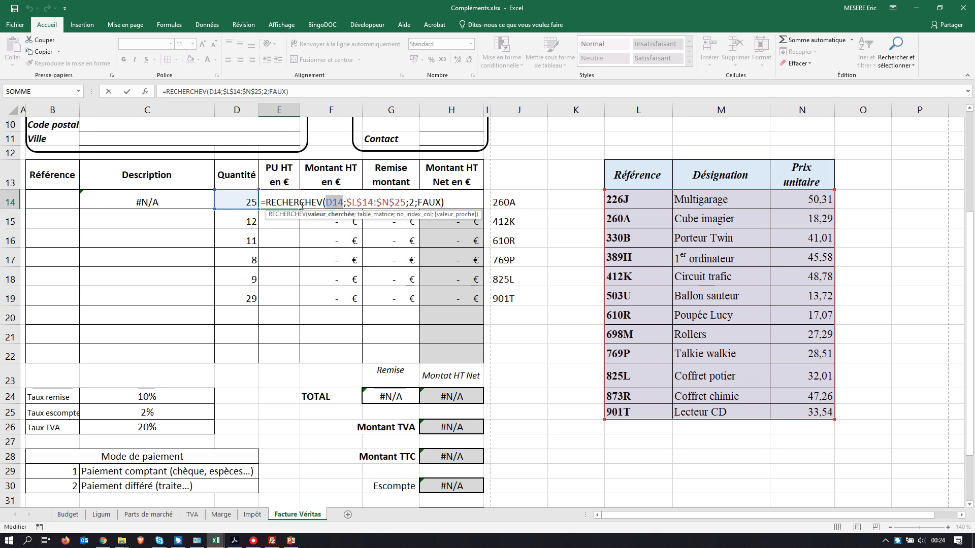
pyautogui.click(60, 200)
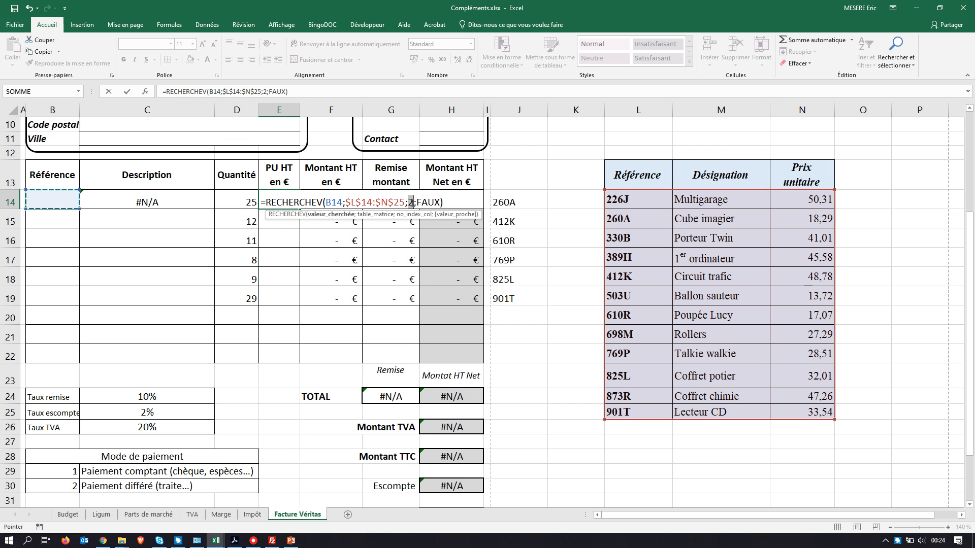
pyautogui.doubleClick(411, 202)
pyautogui.write('3')
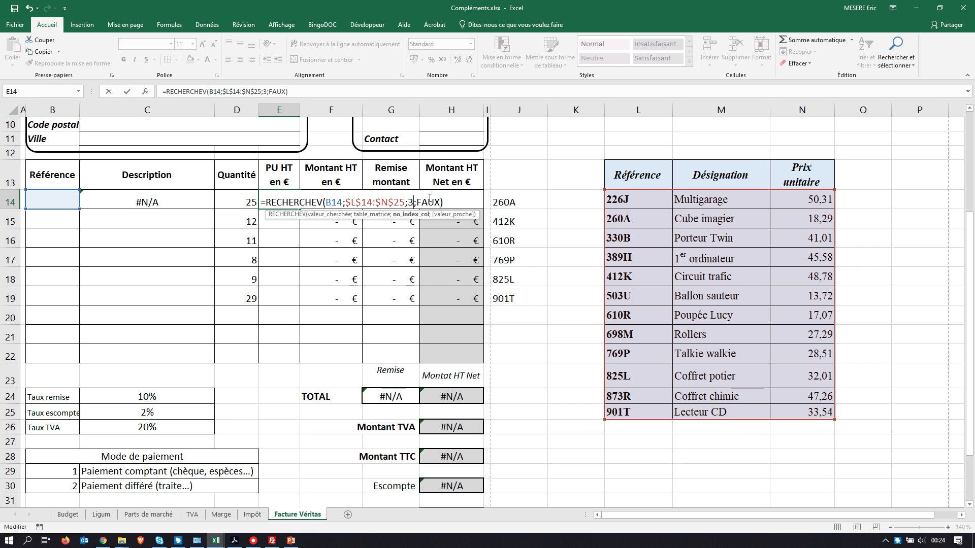
pyautogui.press('Return')
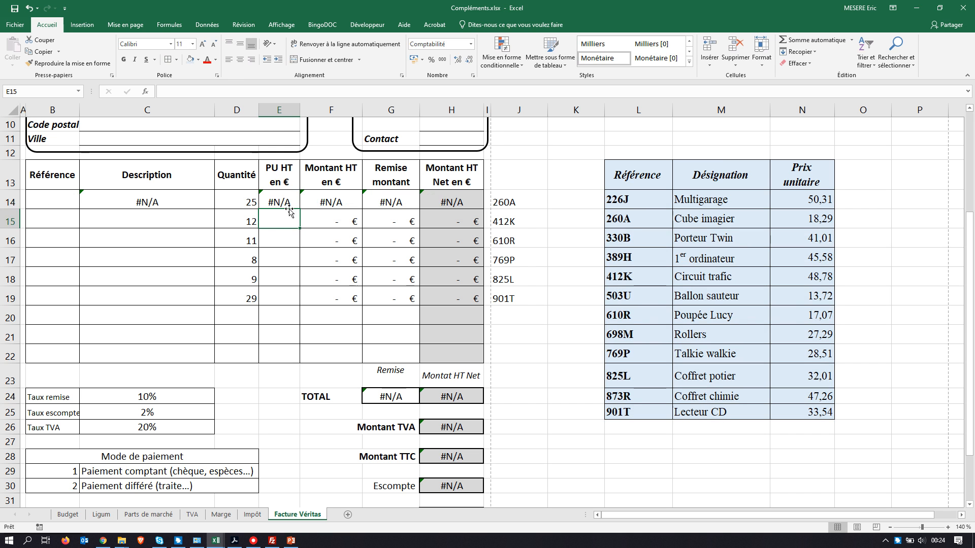
# Fill the C14 Description formula and the E14 PU HT formula down to row 19
pyautogui.click(134, 199)
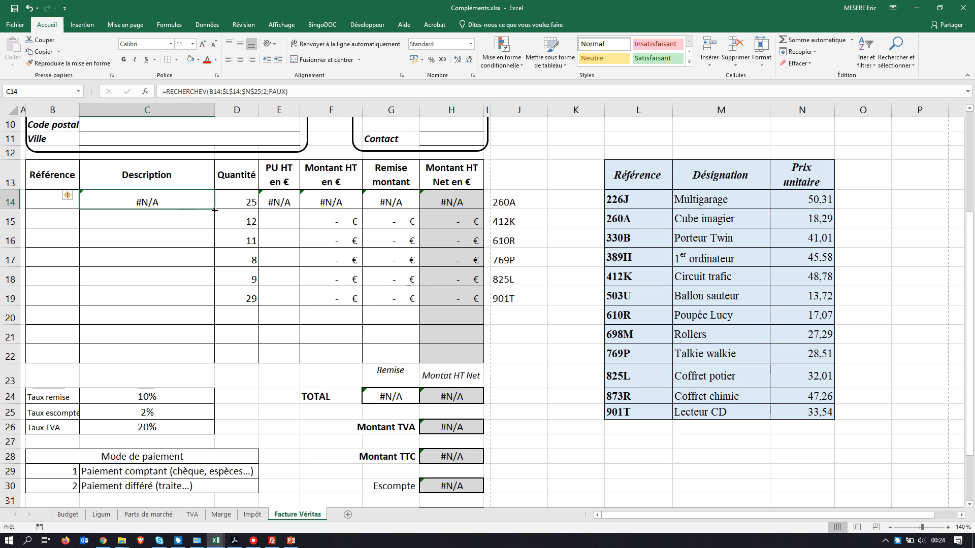
pyautogui.moveTo(215, 210); pyautogui.dragTo(215, 303)
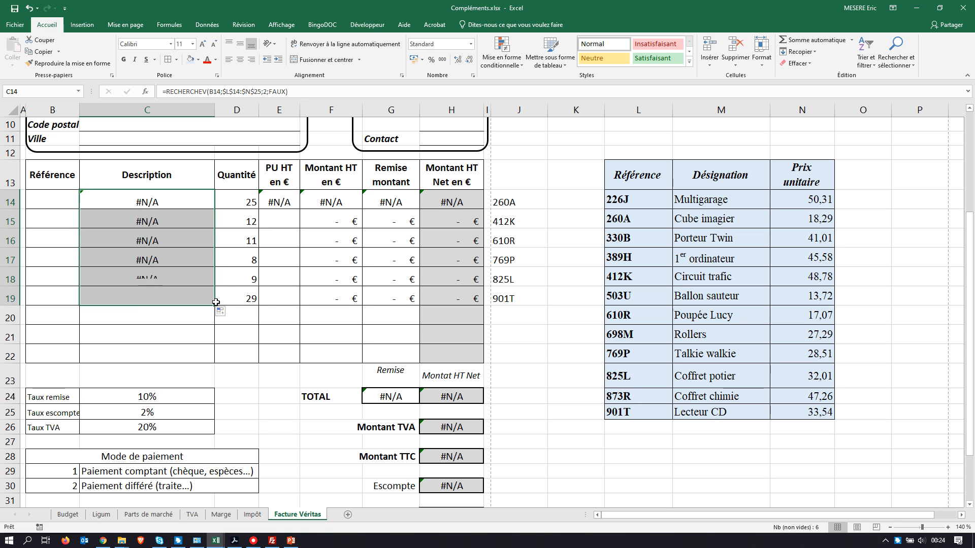
pyautogui.click(297, 205)
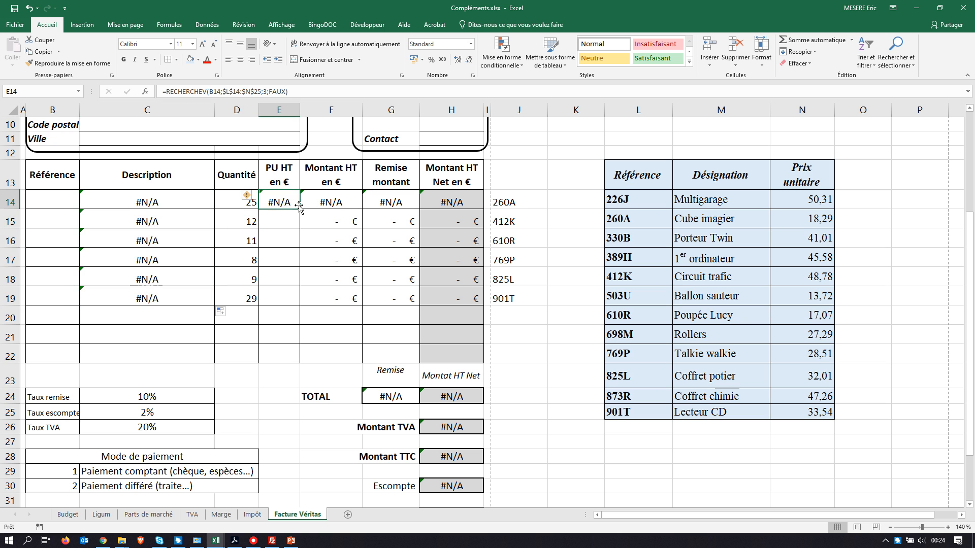
pyautogui.moveTo(300, 208); pyautogui.dragTo(301, 303)
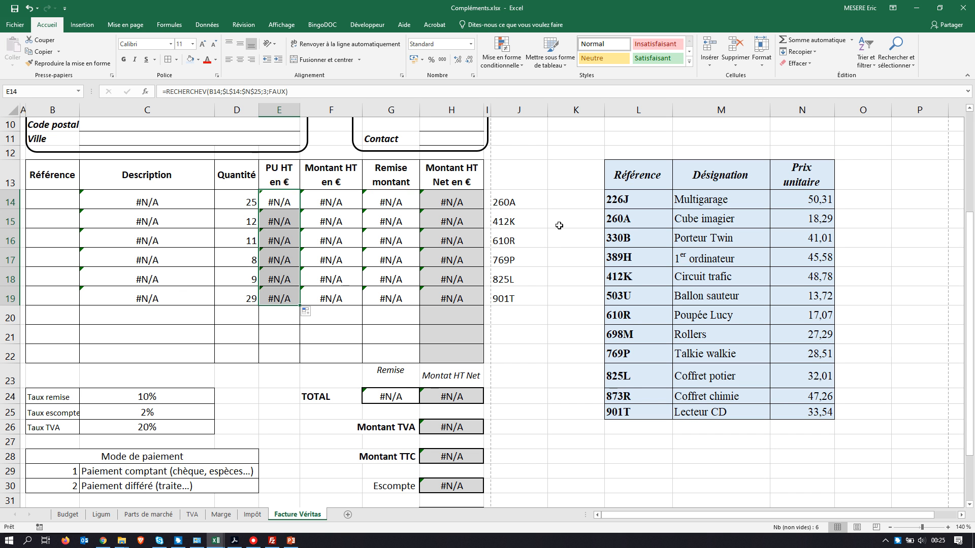
# Enter the references 260A, 412K and 610R in the first three Référence cells of the invoice, B14 to B16
pyautogui.click(57, 203)
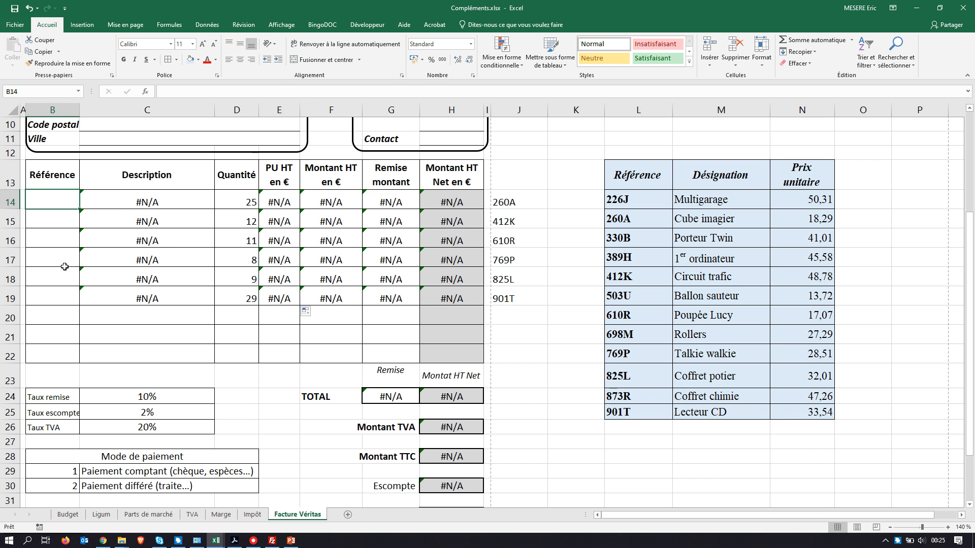
pyautogui.write('260')
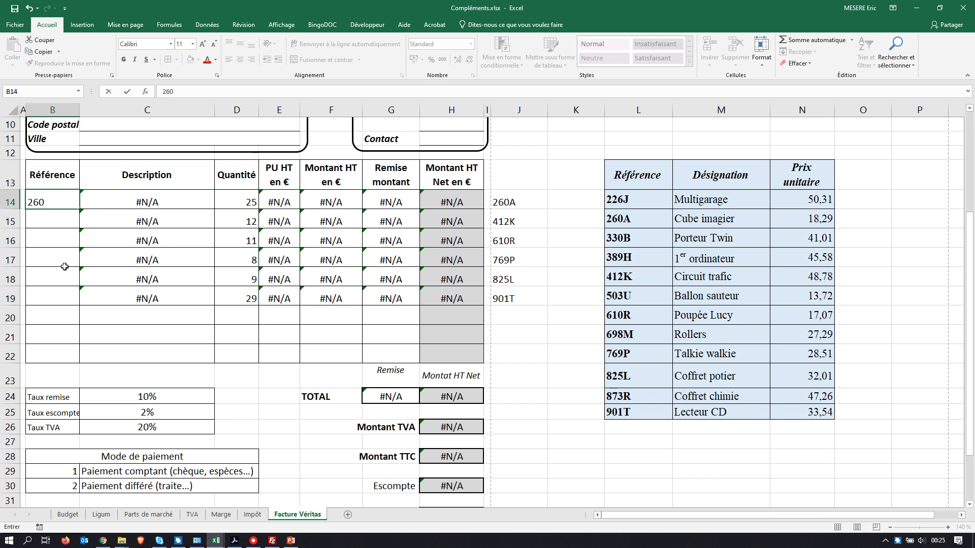
pyautogui.write('A')
pyautogui.press('Return')
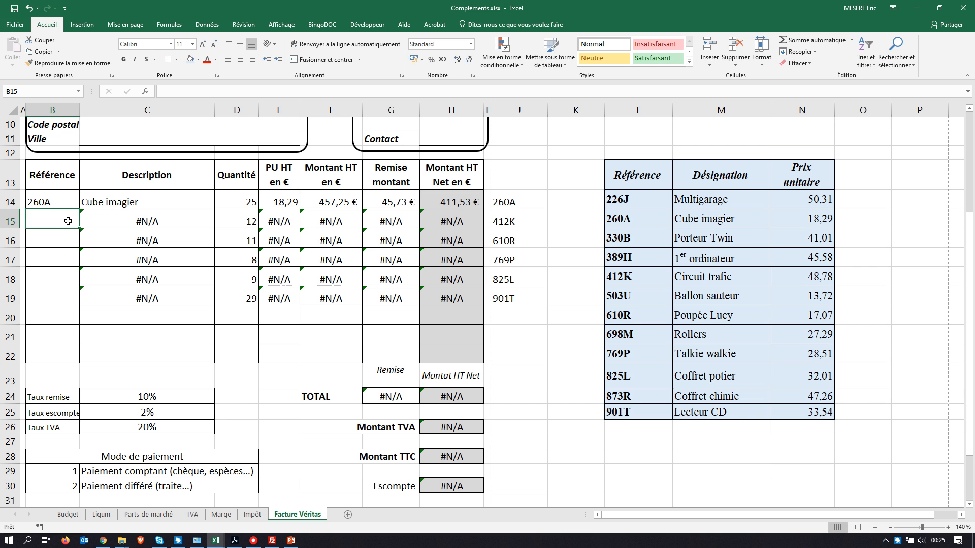
pyautogui.write('412K')
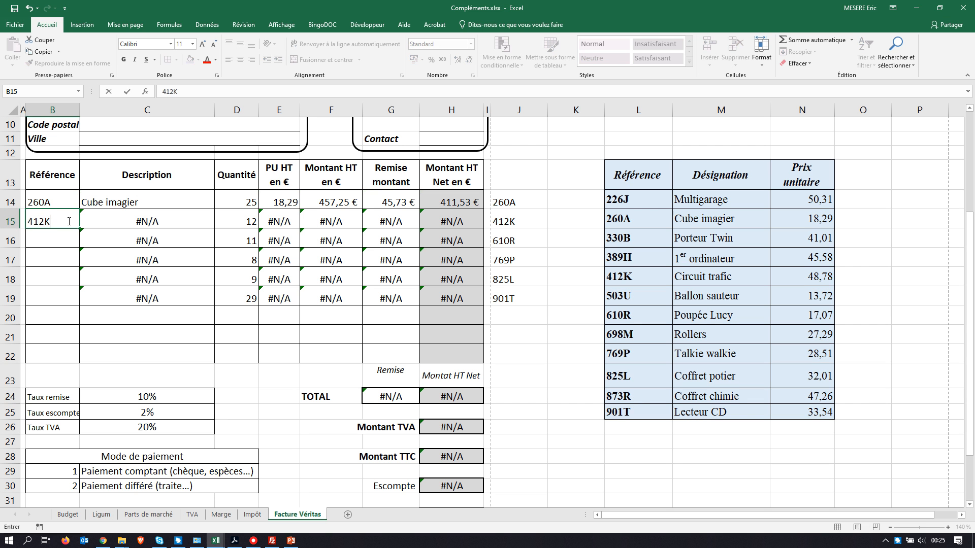
pyautogui.press('Return')
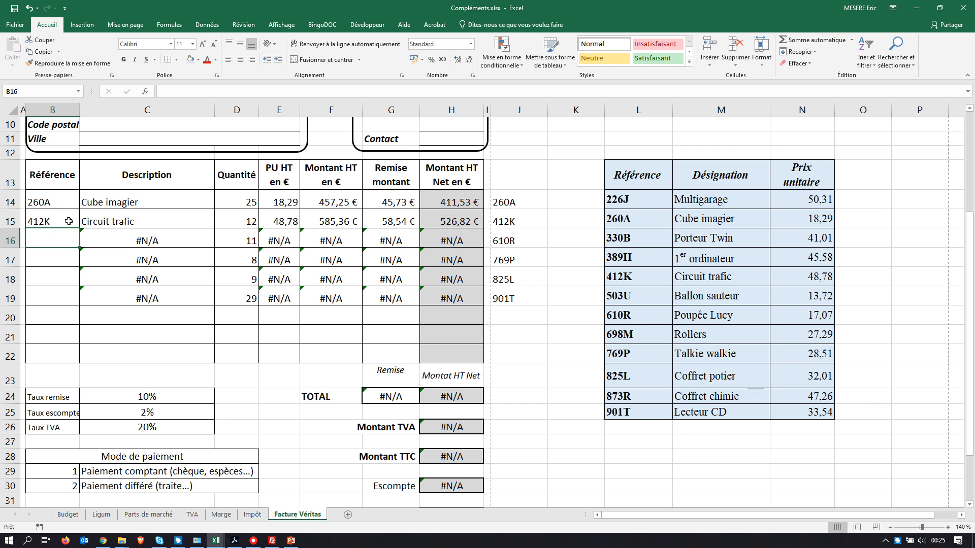
pyautogui.write('610R')
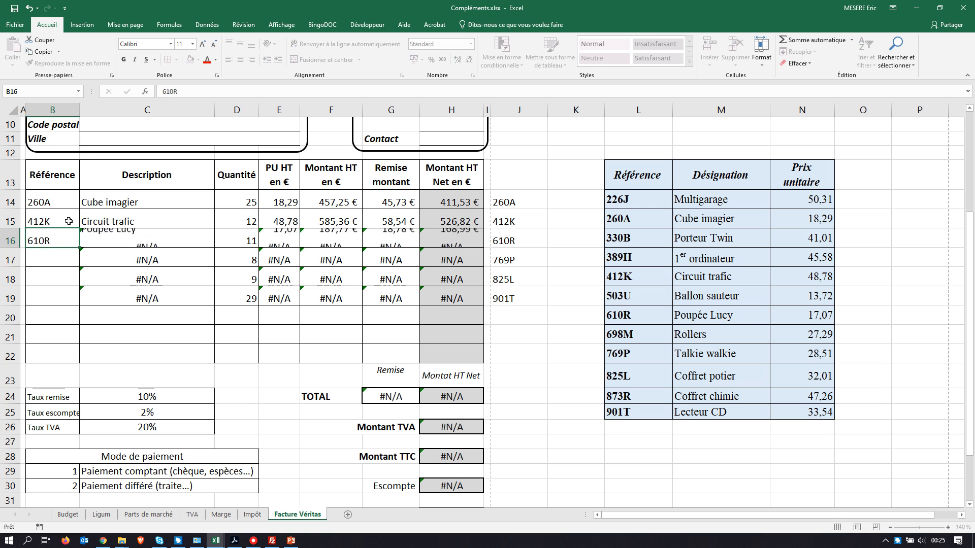
pyautogui.press('Return')
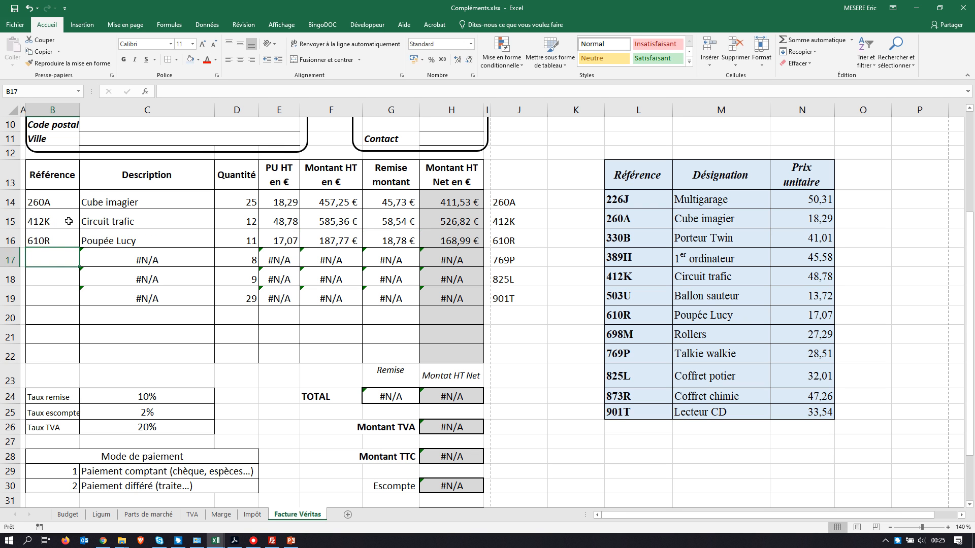
# Enter the references 769P, 825L and 901T in the Référence cells B17 to B19
pyautogui.write('7')
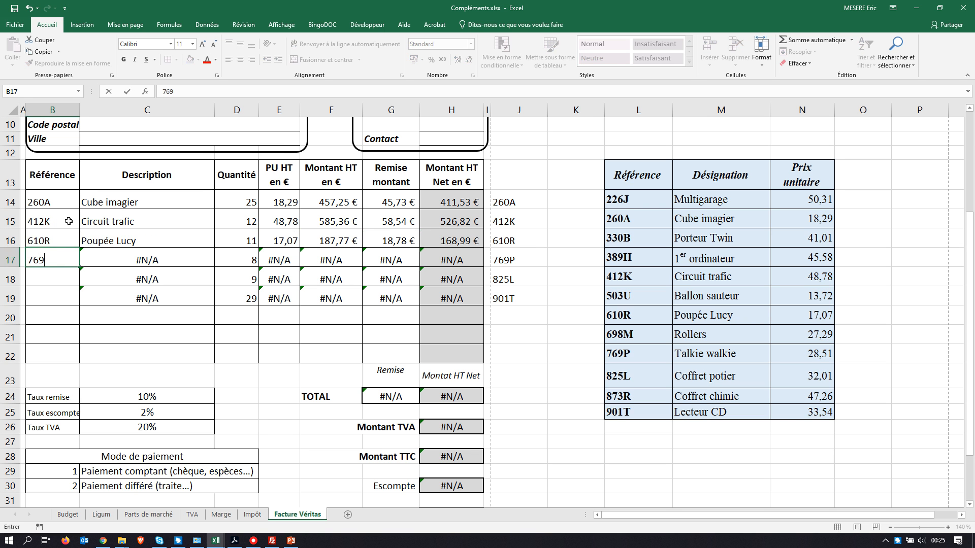
pyautogui.write('69P')
pyautogui.press('Return')
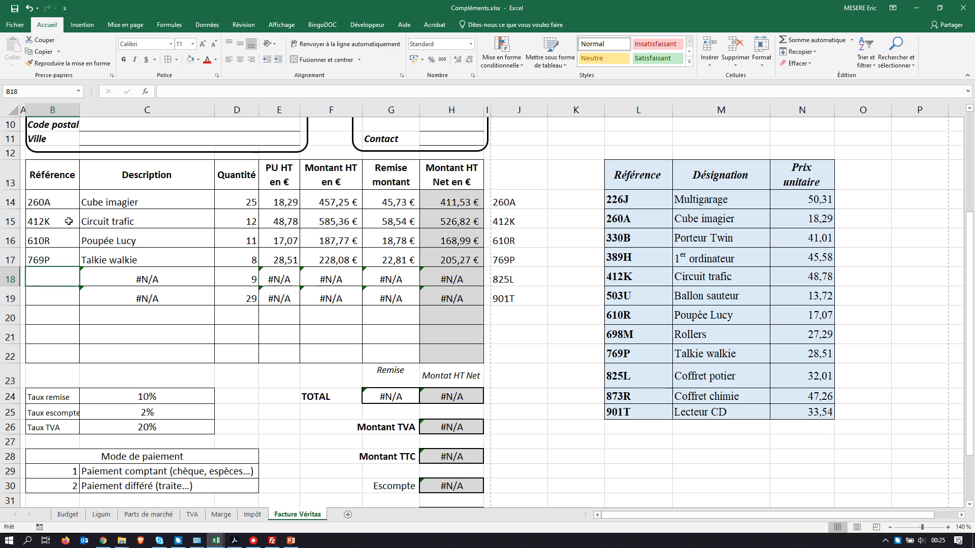
pyautogui.write('825L')
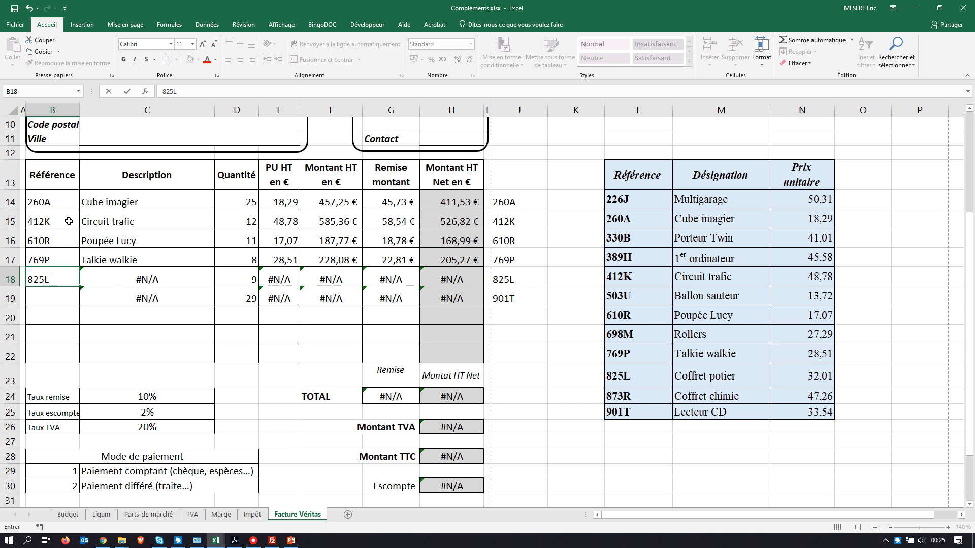
pyautogui.press('Return')
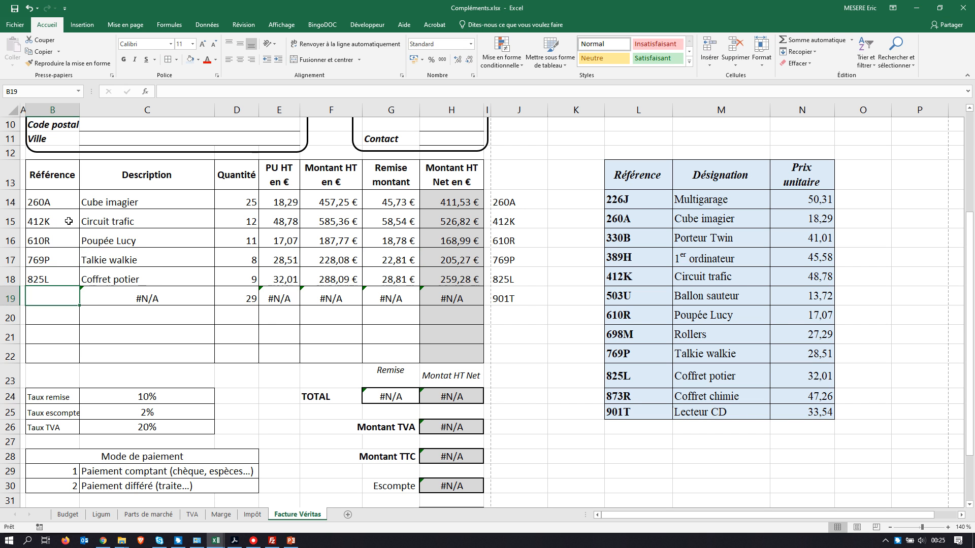
pyautogui.write('901T')
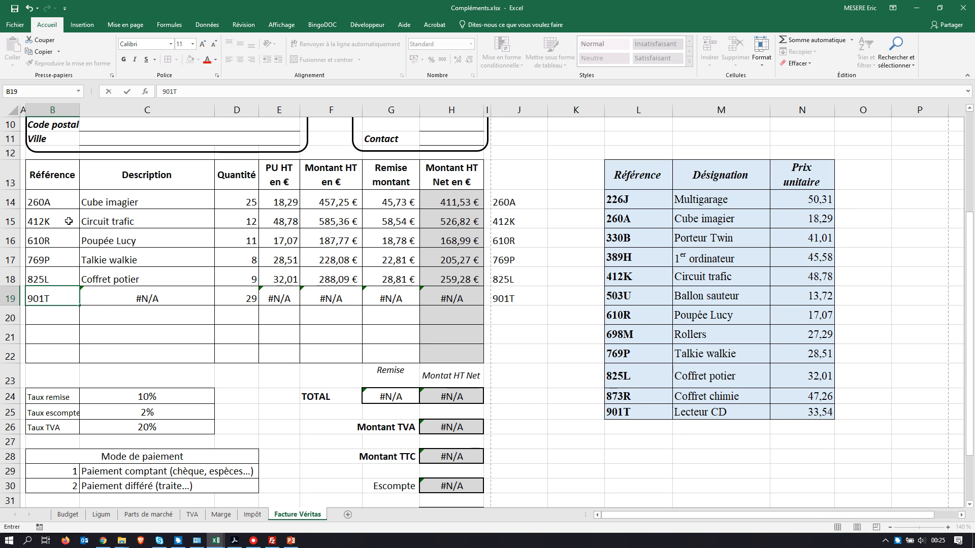
pyautogui.hotkey('ctrl', 'Return')
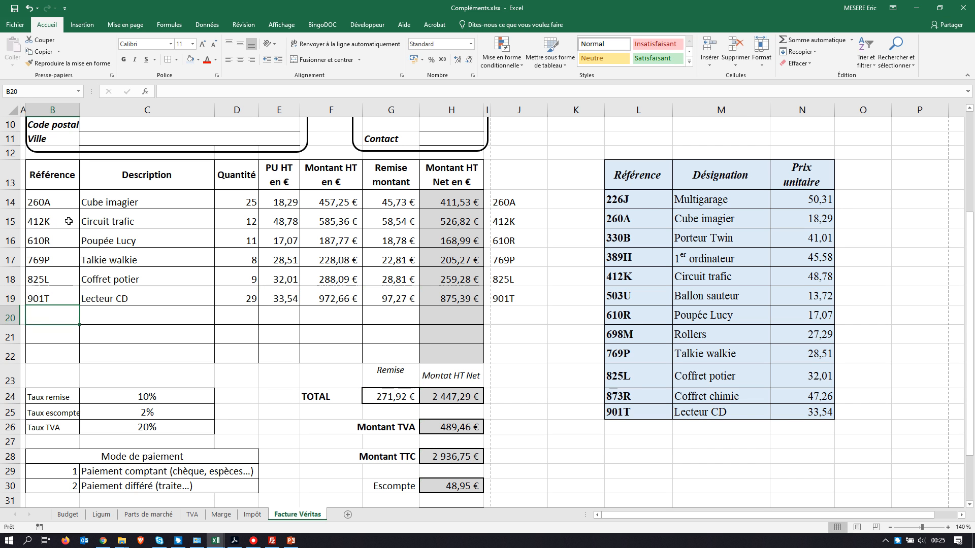
# Test the unlisted reference 901P in cell B19 and restore it to 901T
pyautogui.doubleClick(53, 297)
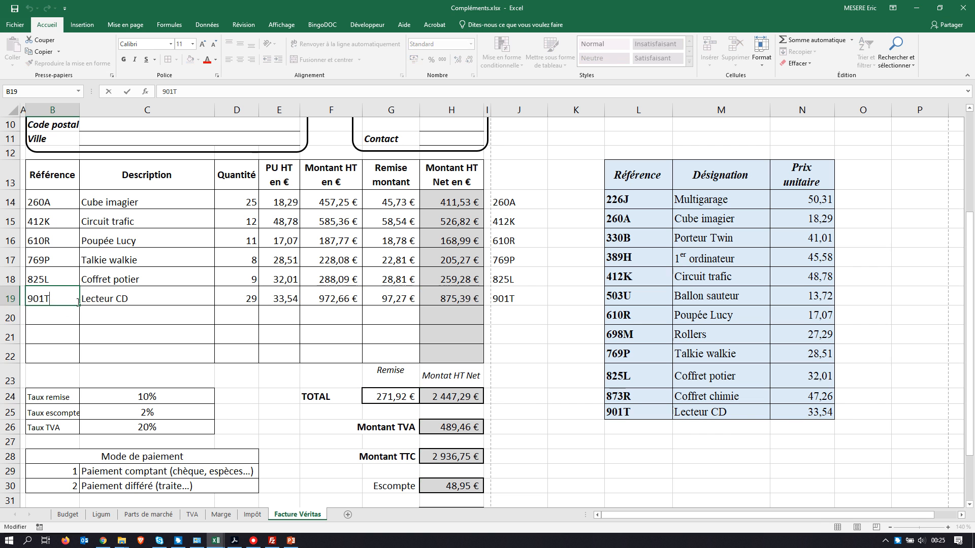
pyautogui.press('BackSpace')
pyautogui.press('Return')
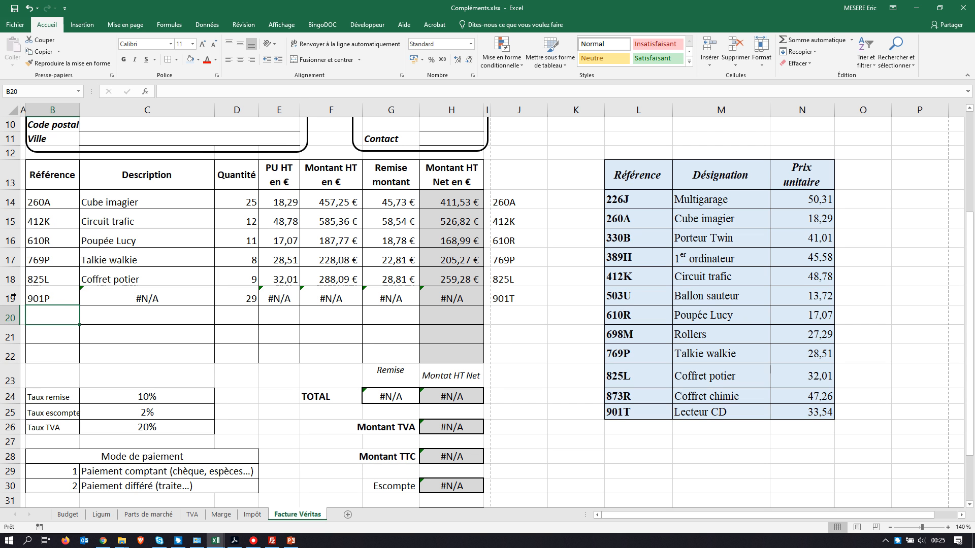
pyautogui.doubleClick(53, 299)
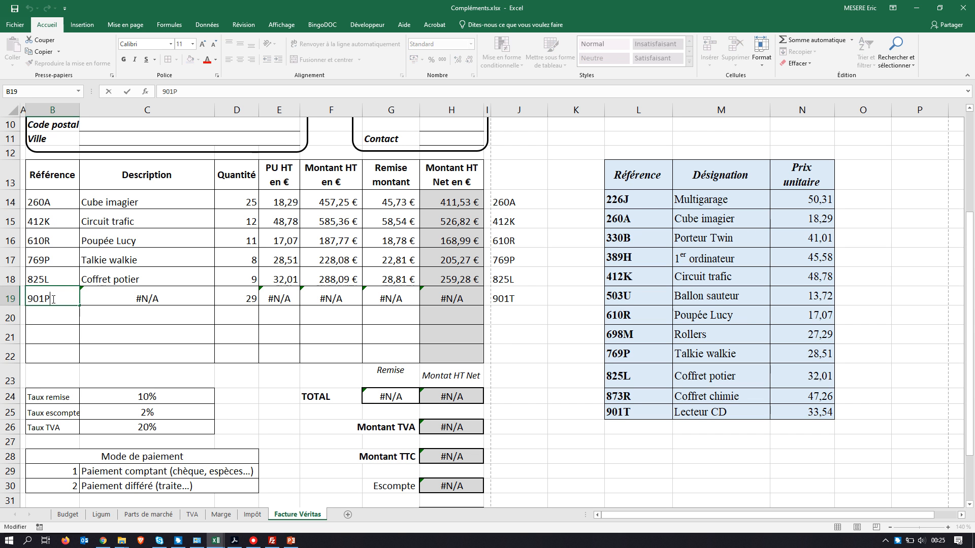
pyautogui.press('BackSpace')
pyautogui.write('T')
pyautogui.press('Return')
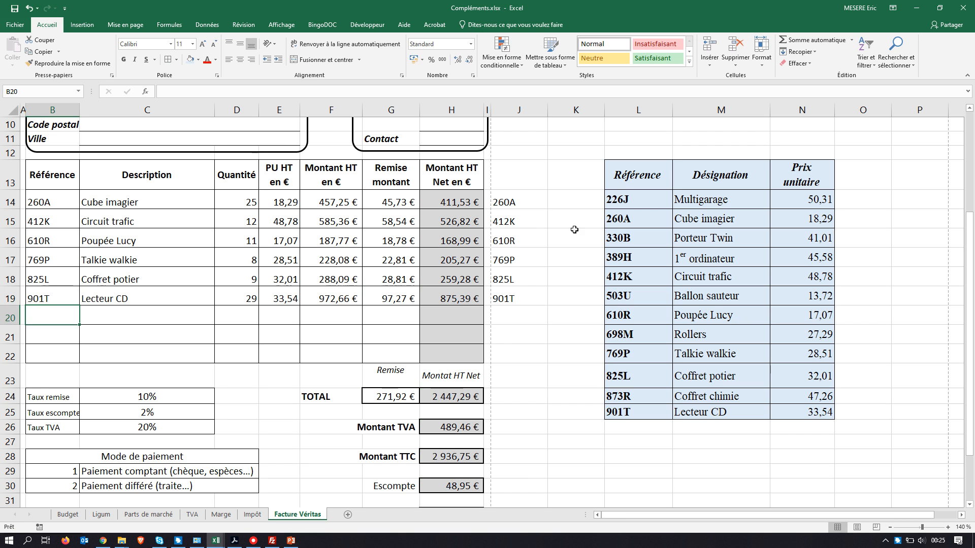
# Delete the helper list of references in J14:J19 beside the invoice
pyautogui.moveTo(526, 204); pyautogui.dragTo(512, 295)
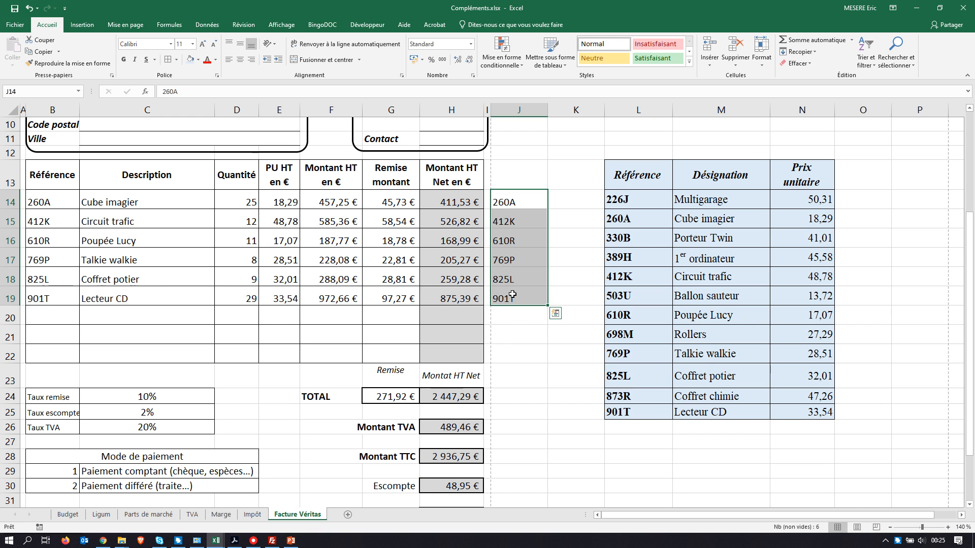
pyautogui.press('Delete')
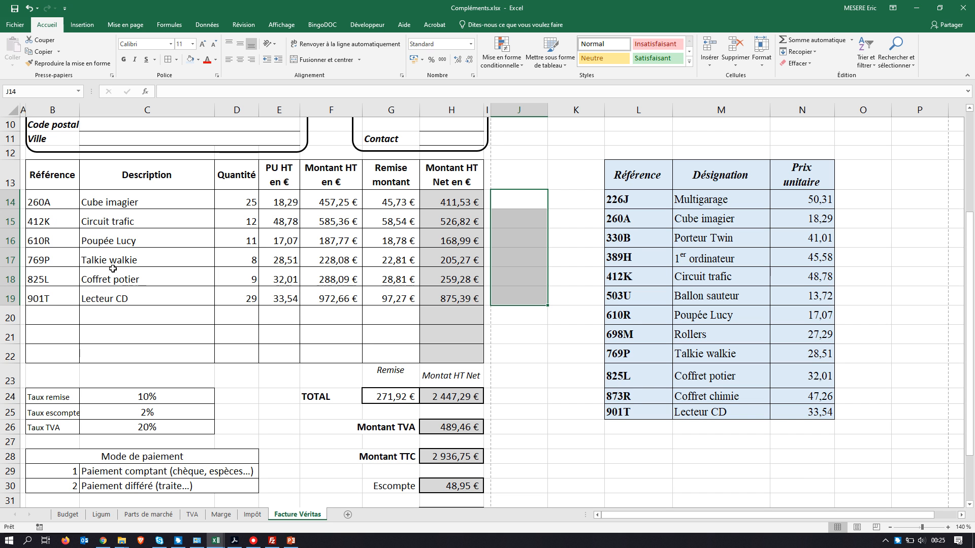
pyautogui.click(535, 175)
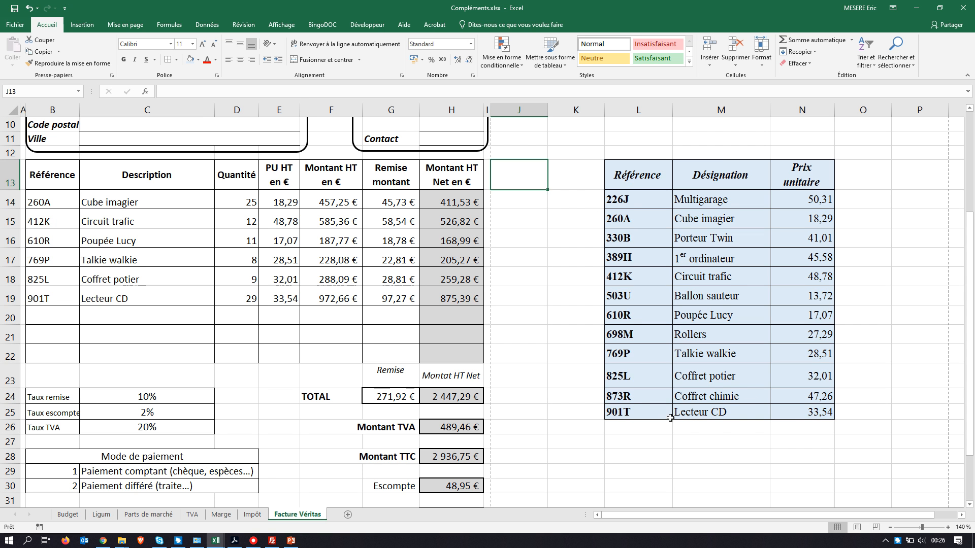
# Try a unit price of 42 for reference 901T in the price table and undo the change
pyautogui.click(818, 414)
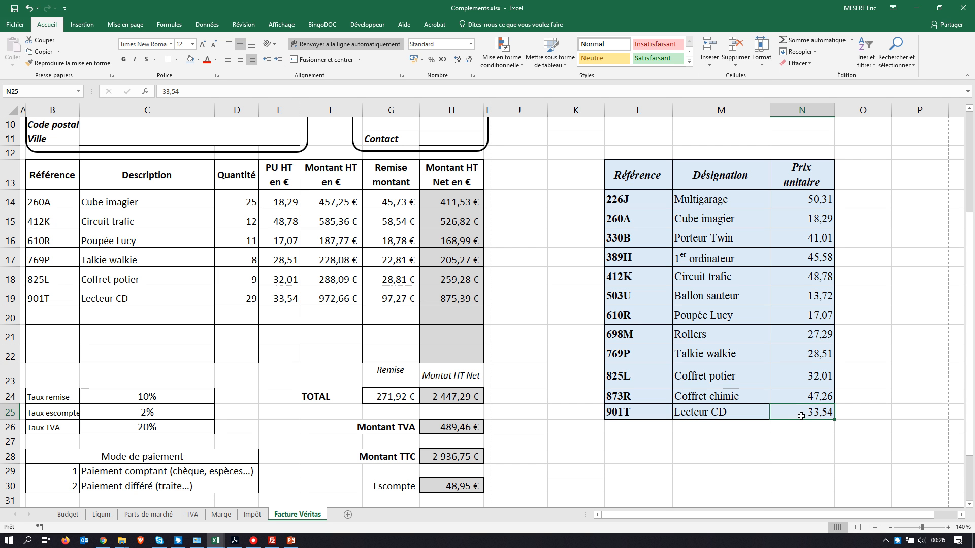
pyautogui.write('42')
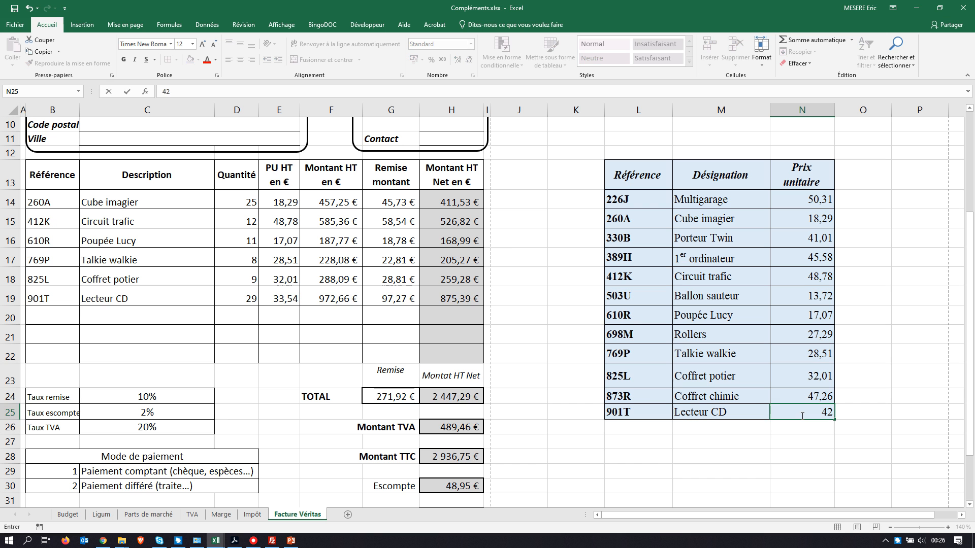
pyautogui.press('Return')
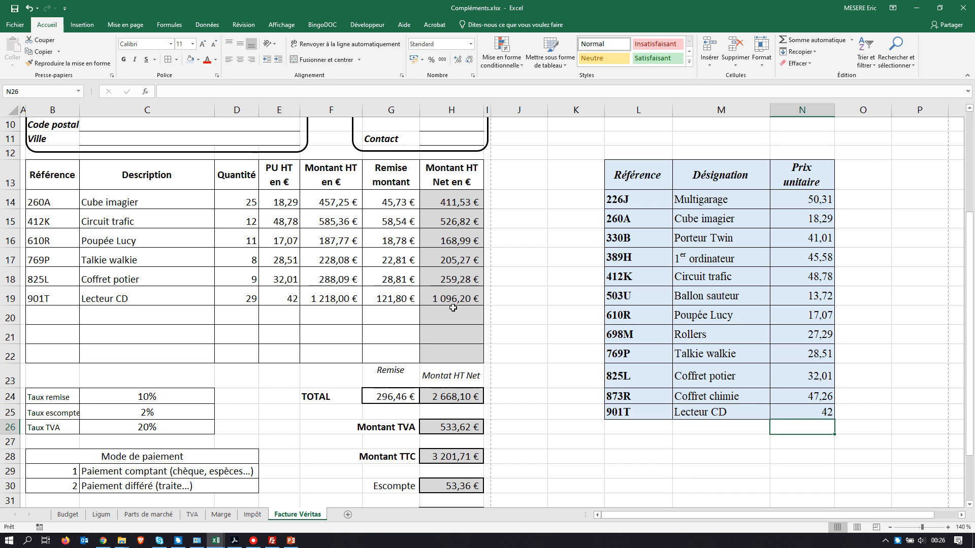
pyautogui.click(29, 9)
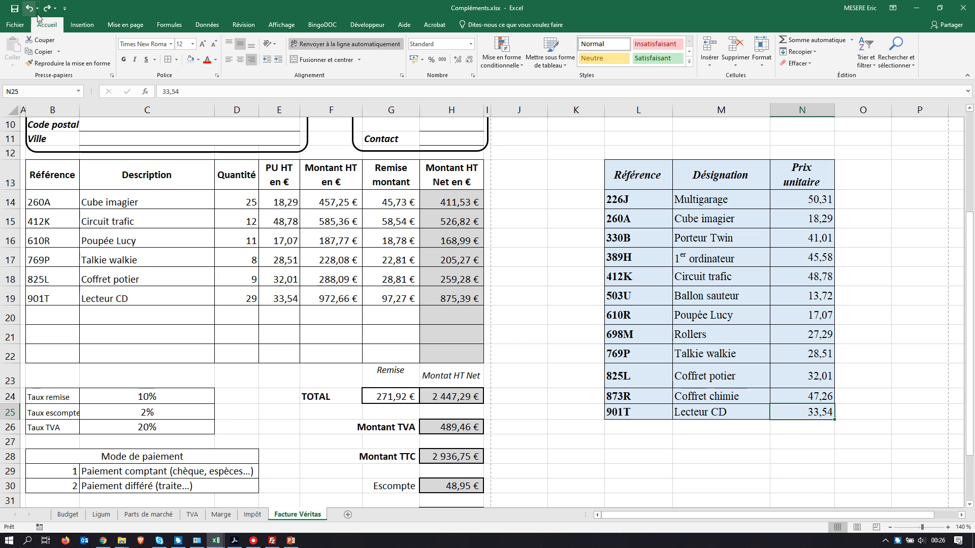
# Change the designation of reference 901T in the price table to "Lecteur CD Sony"
pyautogui.doubleClick(730, 414)
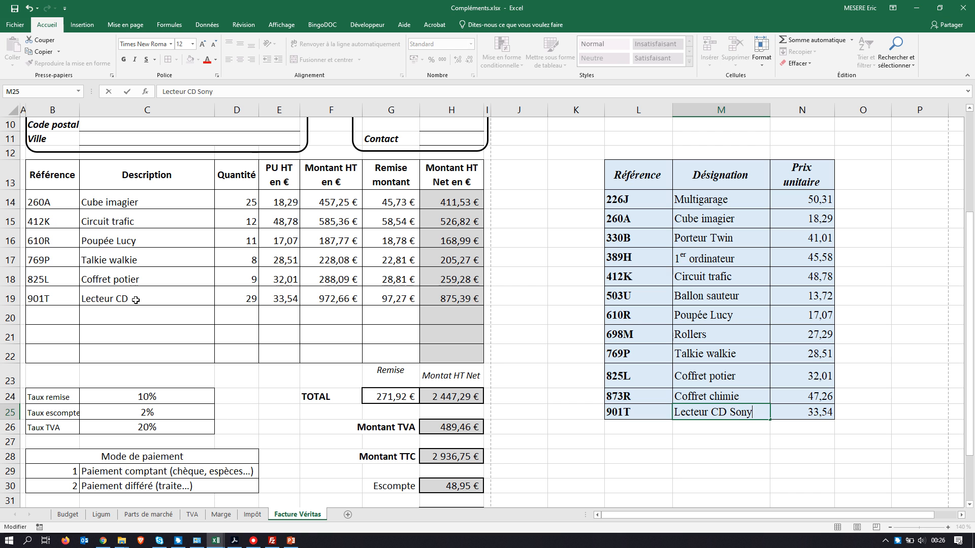
pyautogui.press('Return')
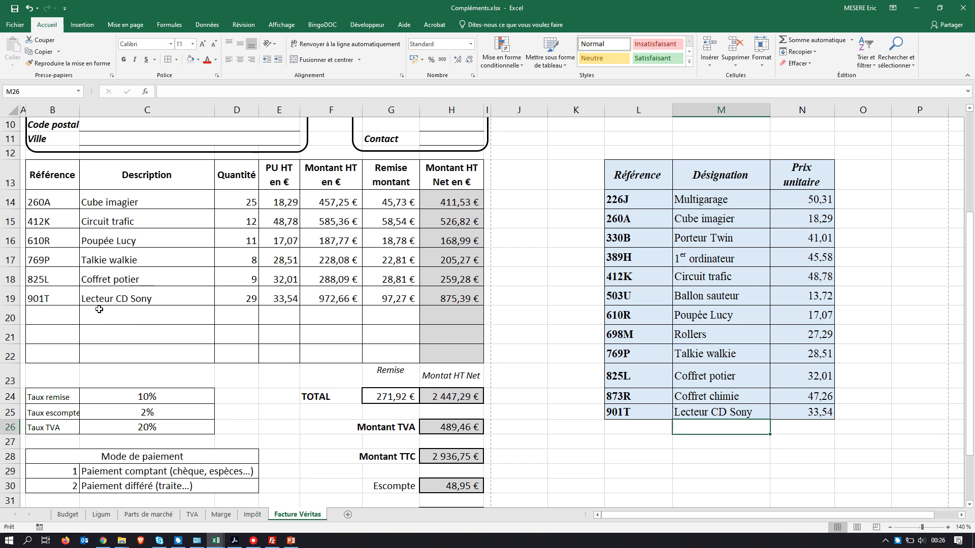